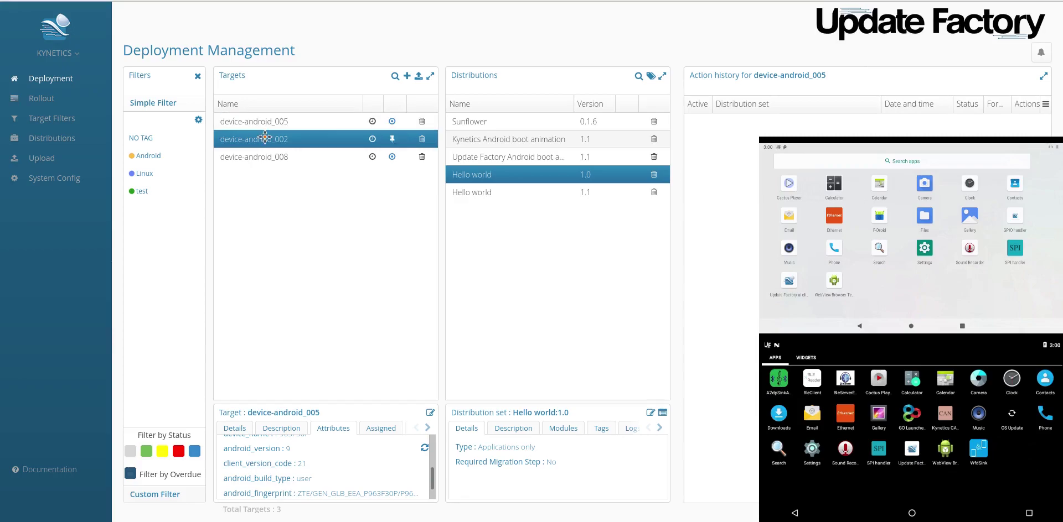
Examine the attributes of targets device-android_002 and device-android_008, including client and device name.
scroll(300, 464, "up", 2)
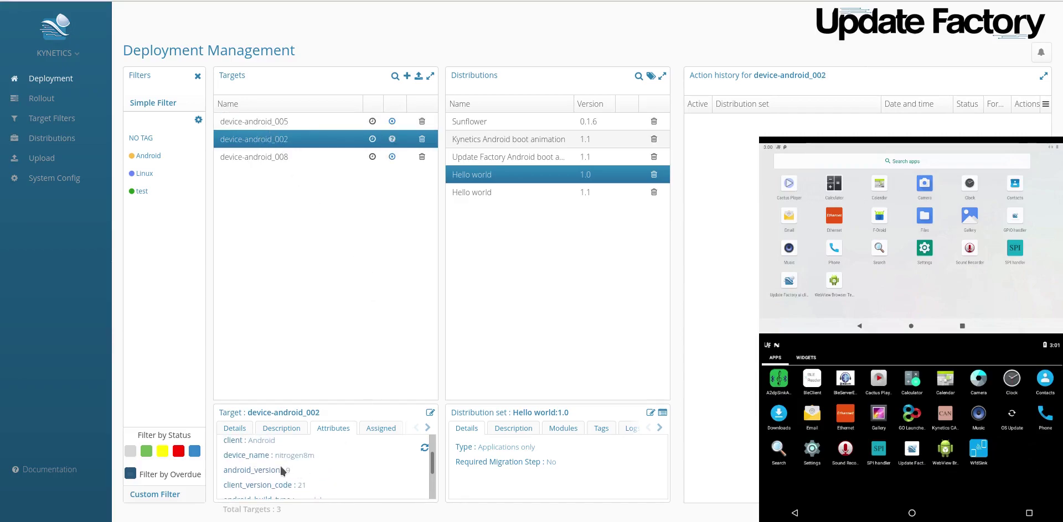
left_click(266, 158)
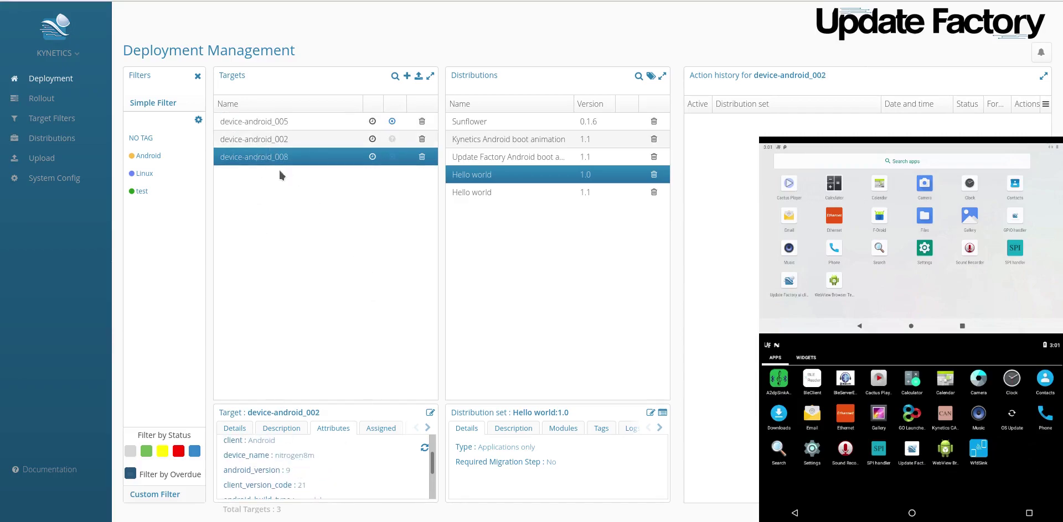
scroll(299, 460, "down", 2)
scroll(321, 474, "up", 3)
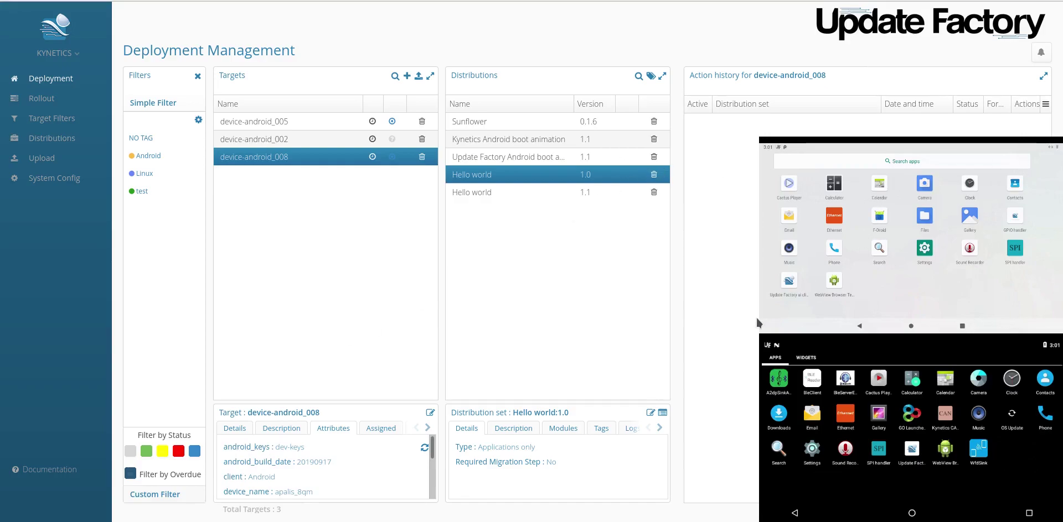
Start a new custom target filter and name it android_apalis_debug.
left_click(71, 127)
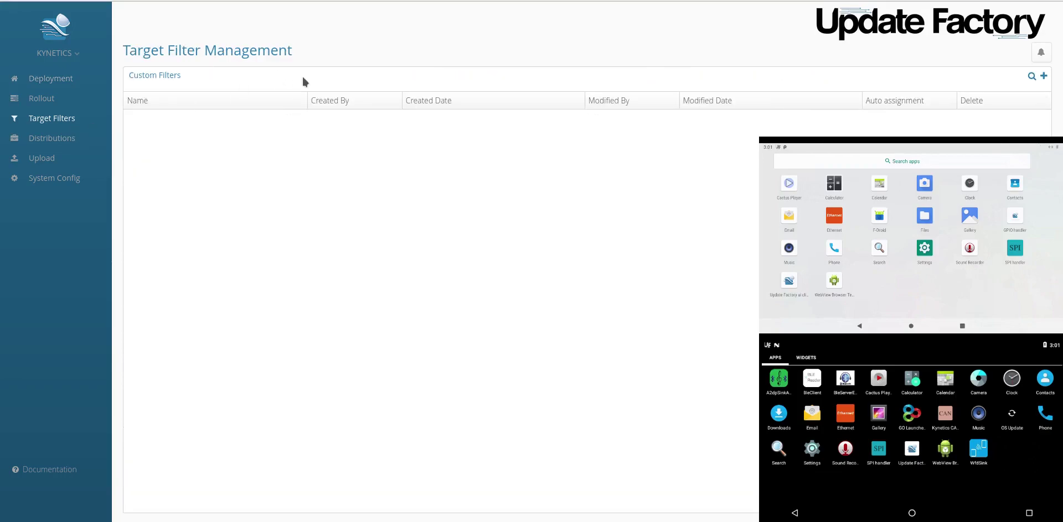
left_click(1042, 77)
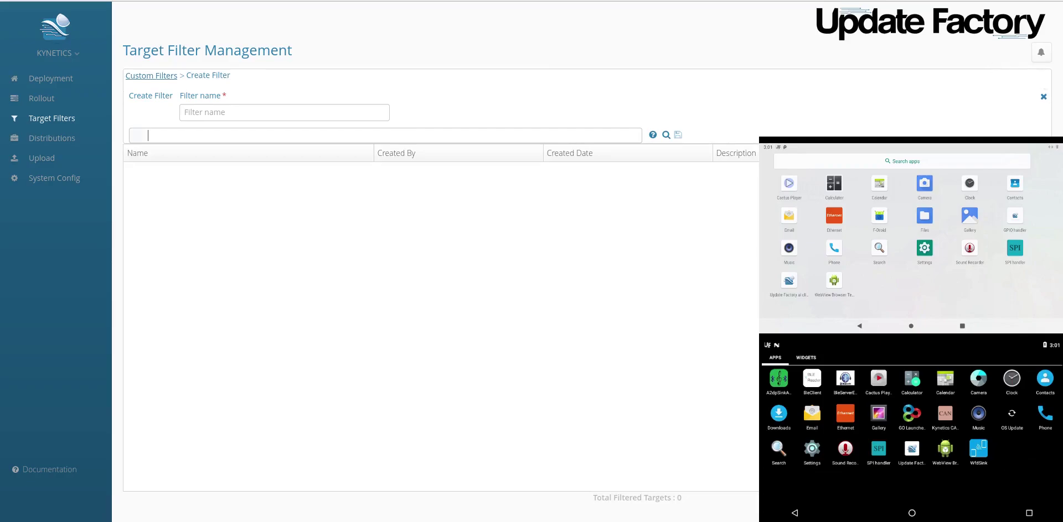
left_click(232, 109)
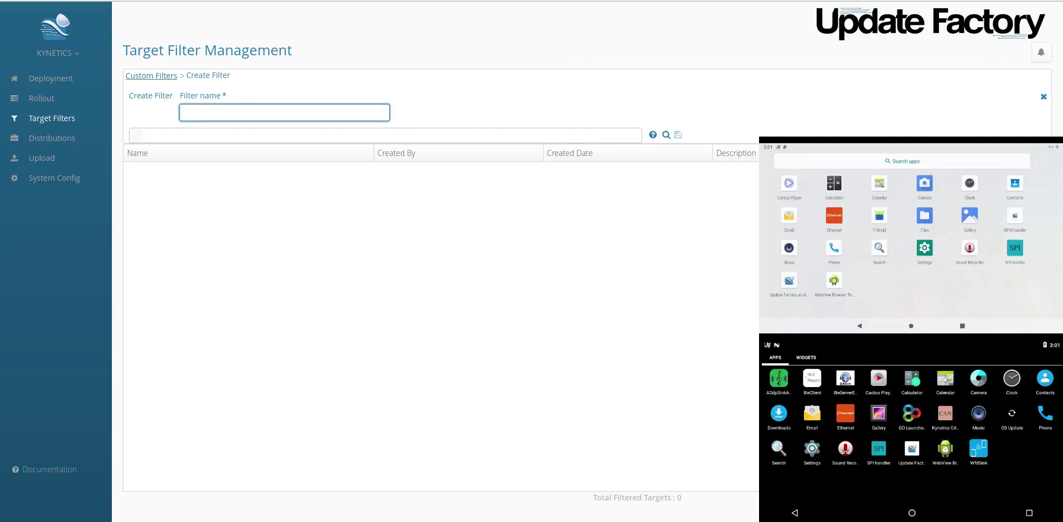
type("android_apalis_debug")
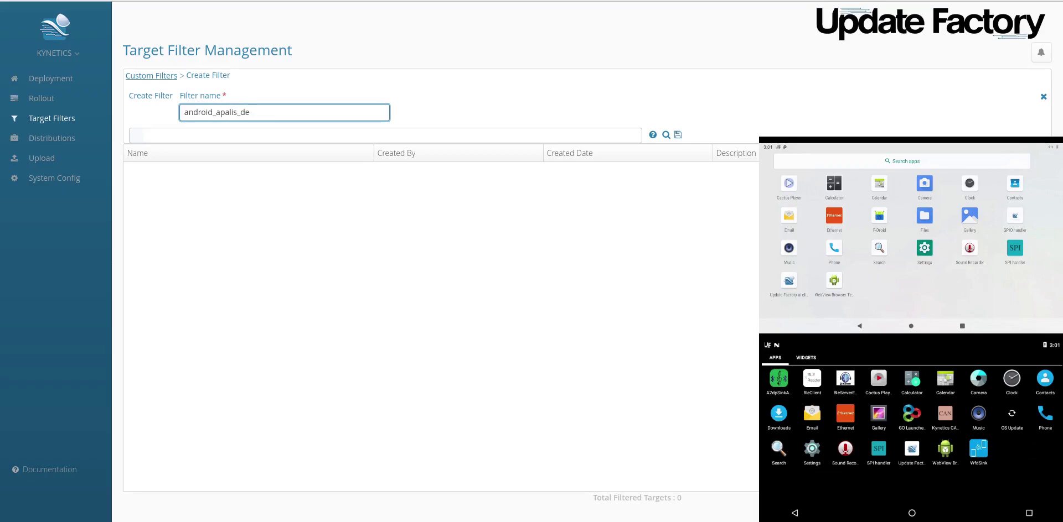
Set the filter query to "attribute.client==Android and attribute.device_name==apalis* and attribute.android_build_type==userdebug".
left_click(157, 134)
type("attribute")
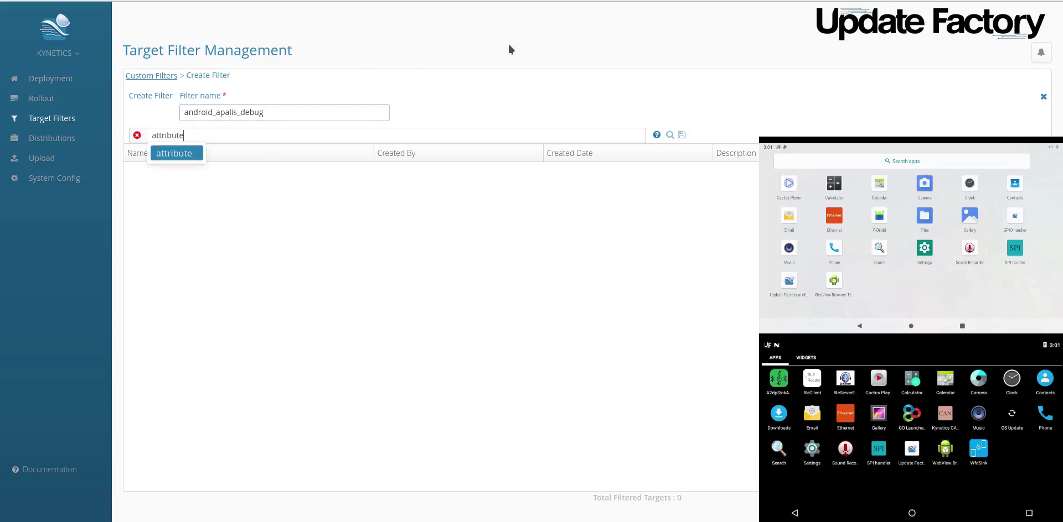
type(".client==Android")
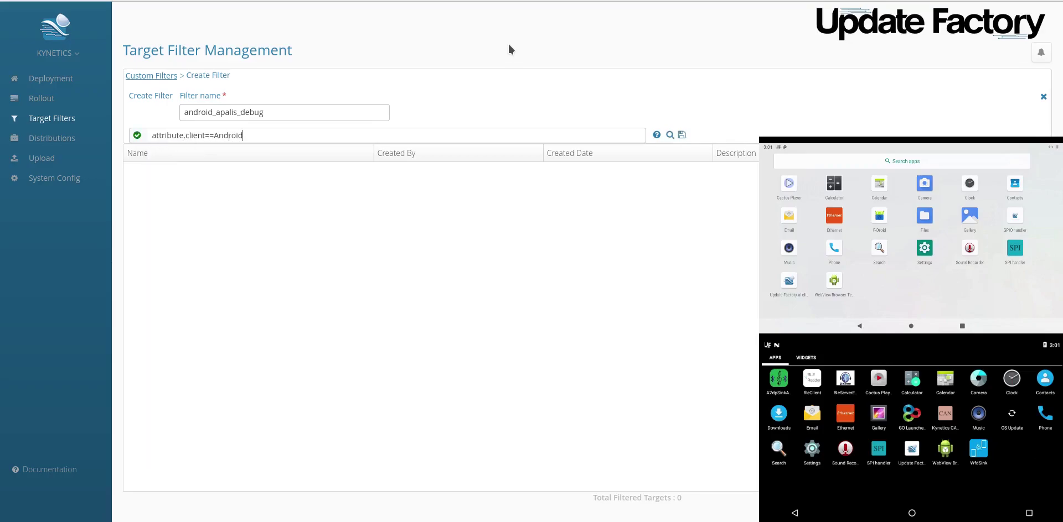
type(" and attri")
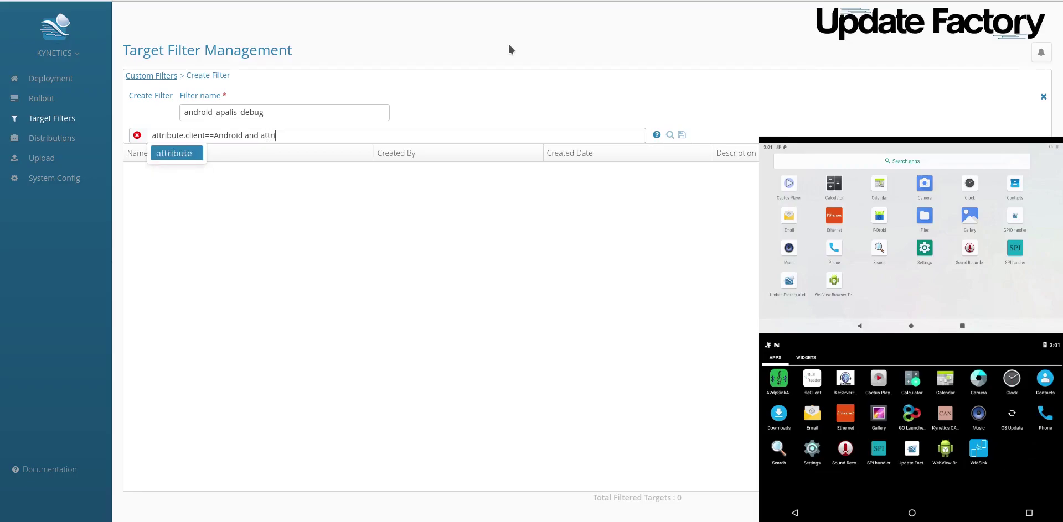
type("bute.")
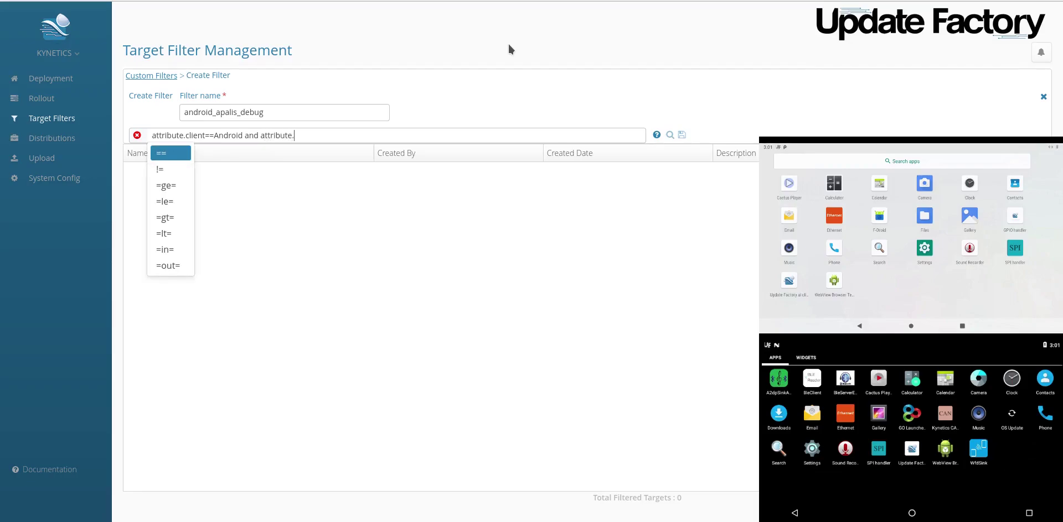
type("devi")
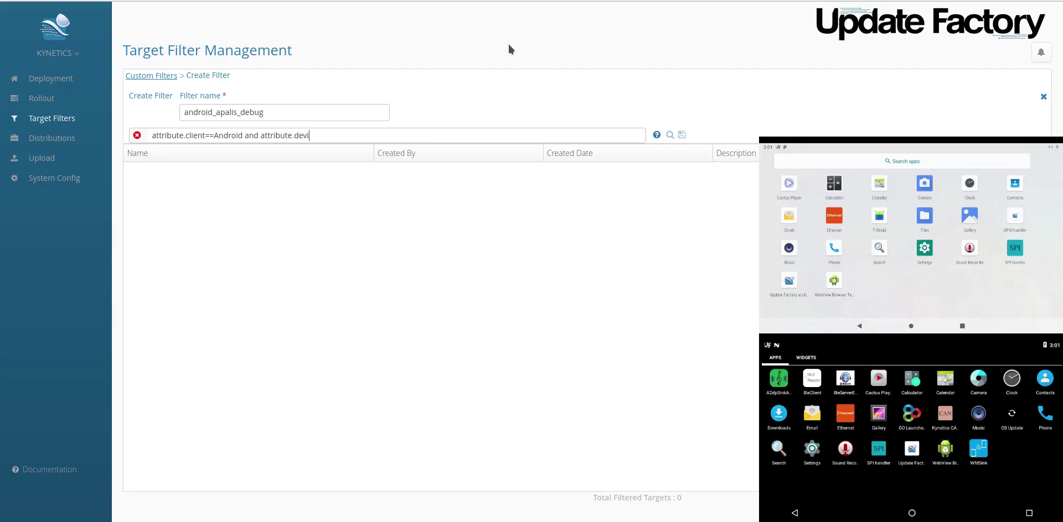
type("ce_name")
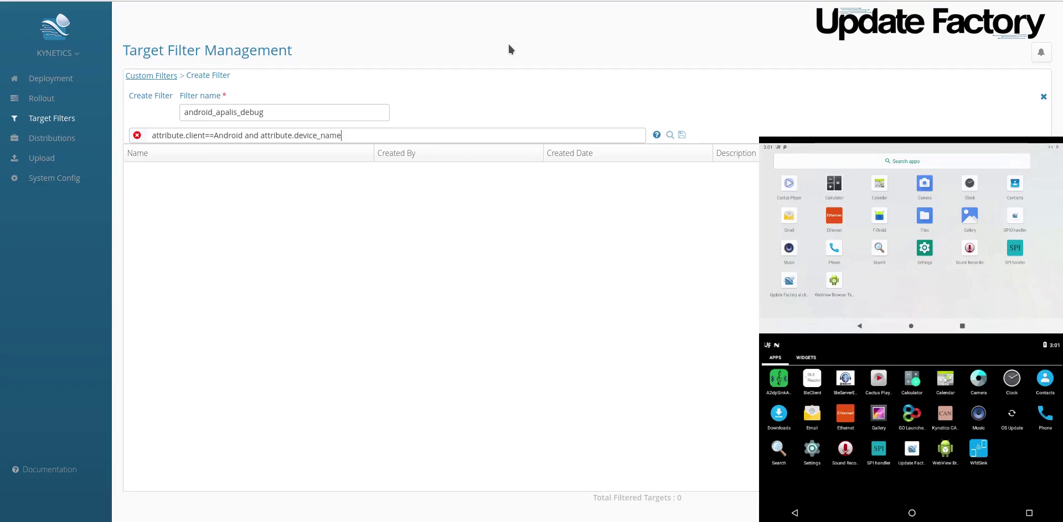
type("==apalis")
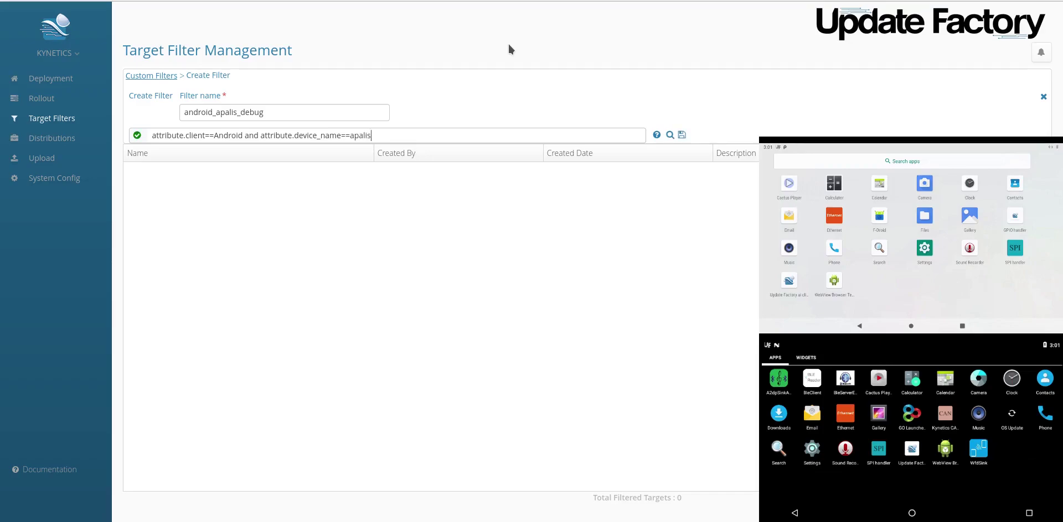
type("* and attr")
type("ibute.")
type("and")
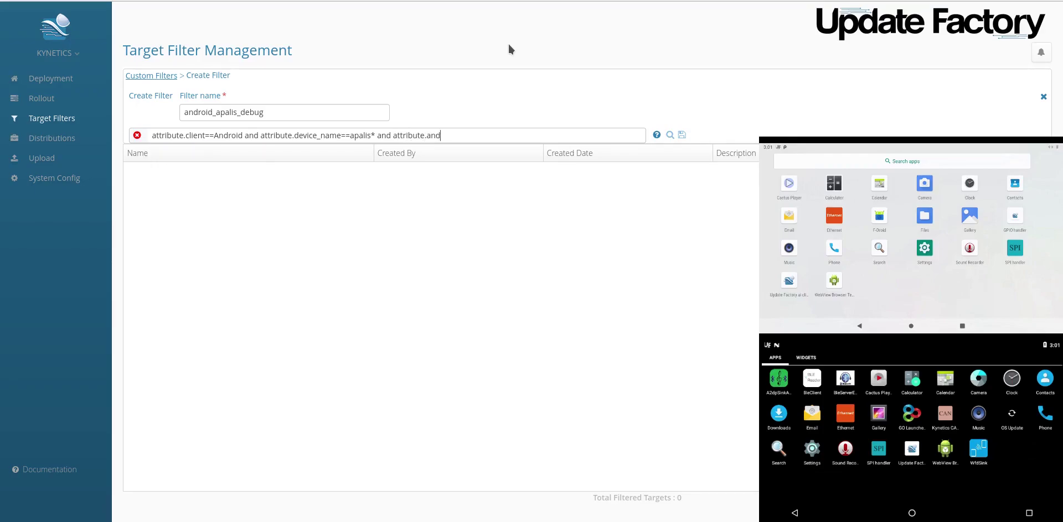
type("roid_build_type==userd")
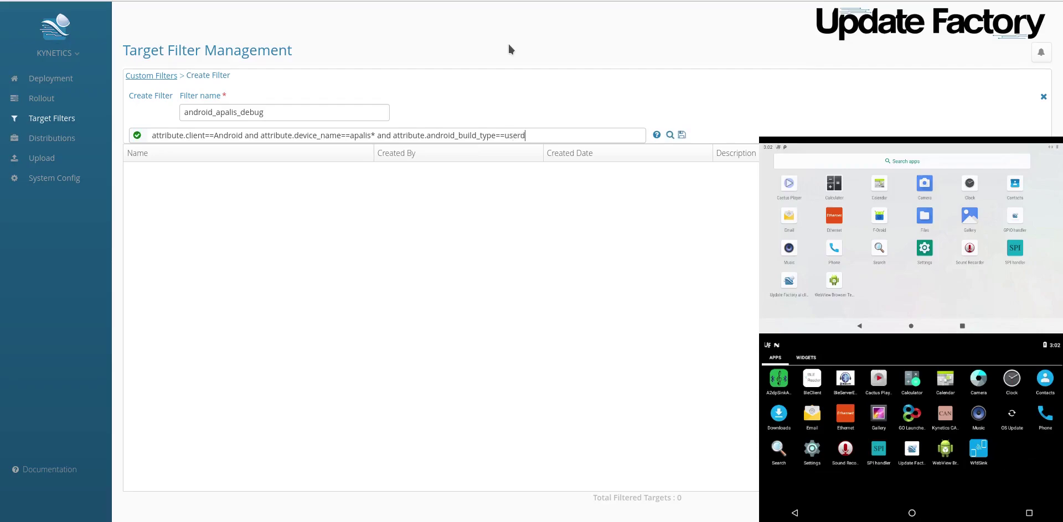
type("ebug")
List the targets matching the query, then save the filter and return to the custom filters overview.
left_click(668, 138)
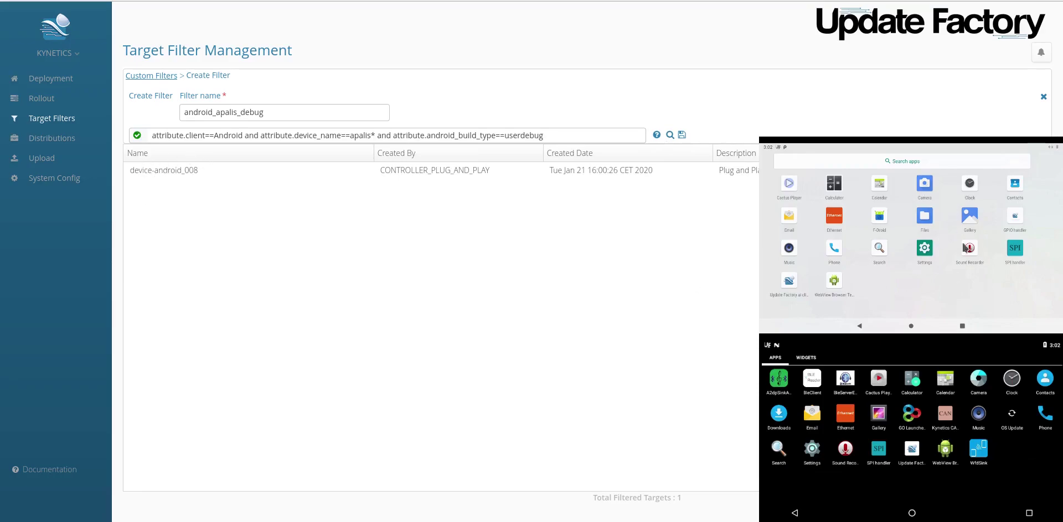
left_click(681, 135)
left_click(158, 78)
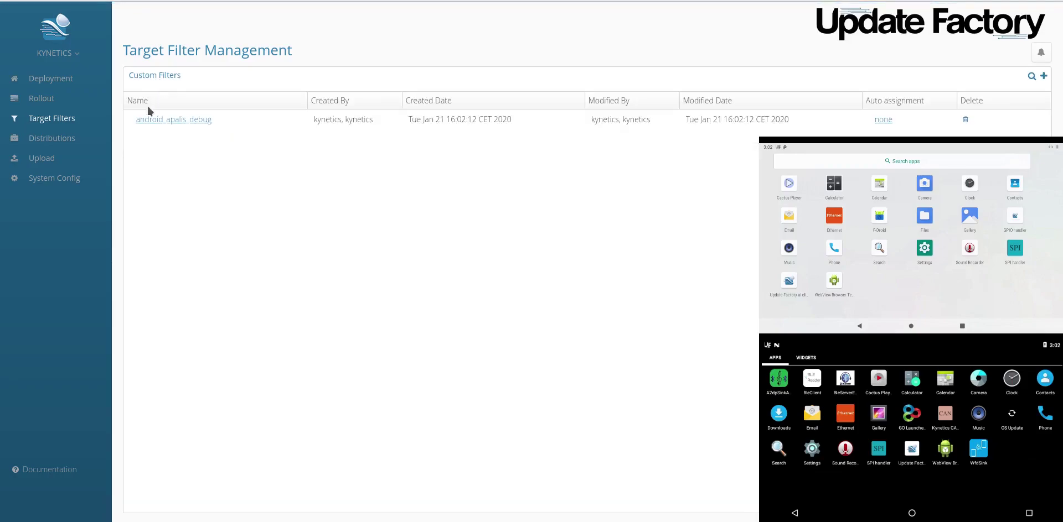
Enable auto assignment of the Hello world 1.0 distribution set for the android_apalis_debug filter and confirm the immediate assignment.
left_click(884, 120)
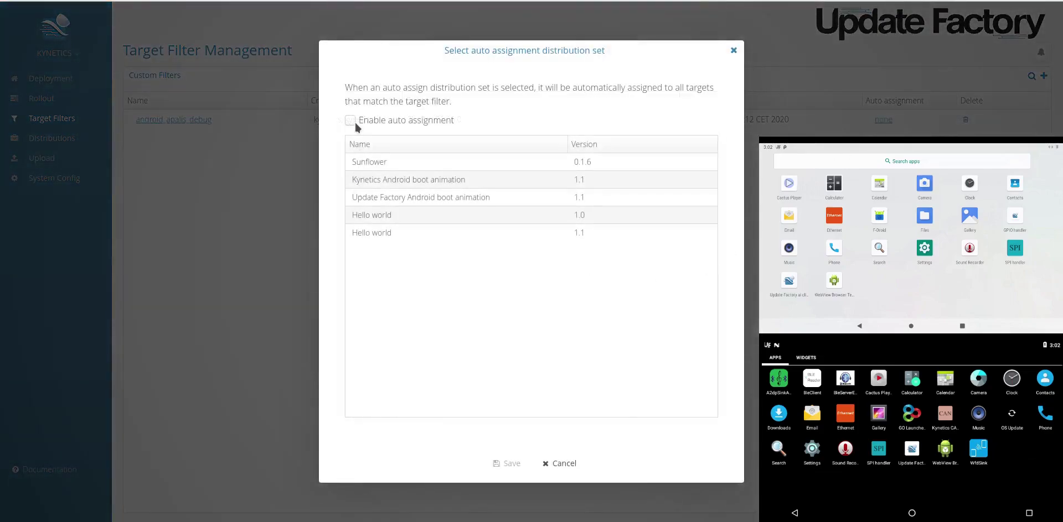
left_click(351, 122)
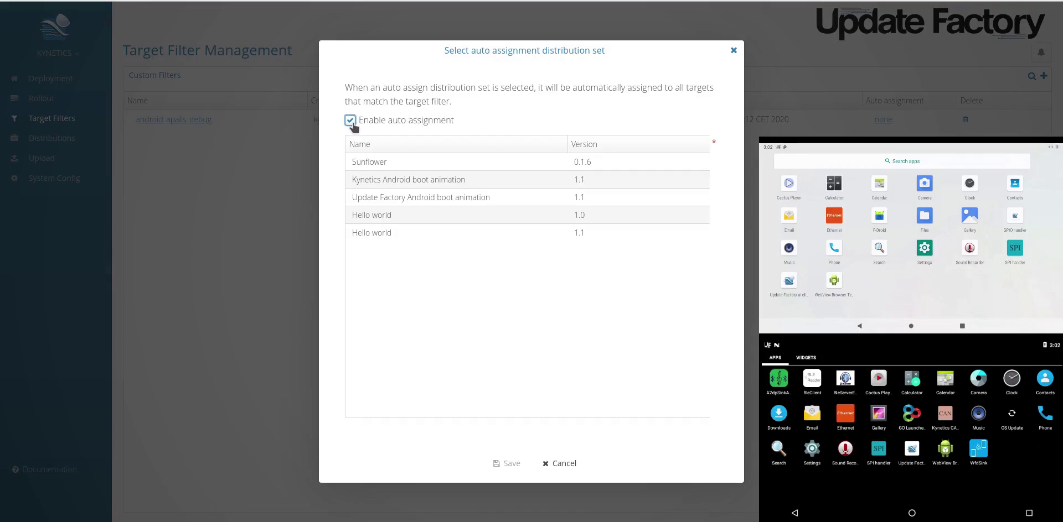
left_click(484, 218)
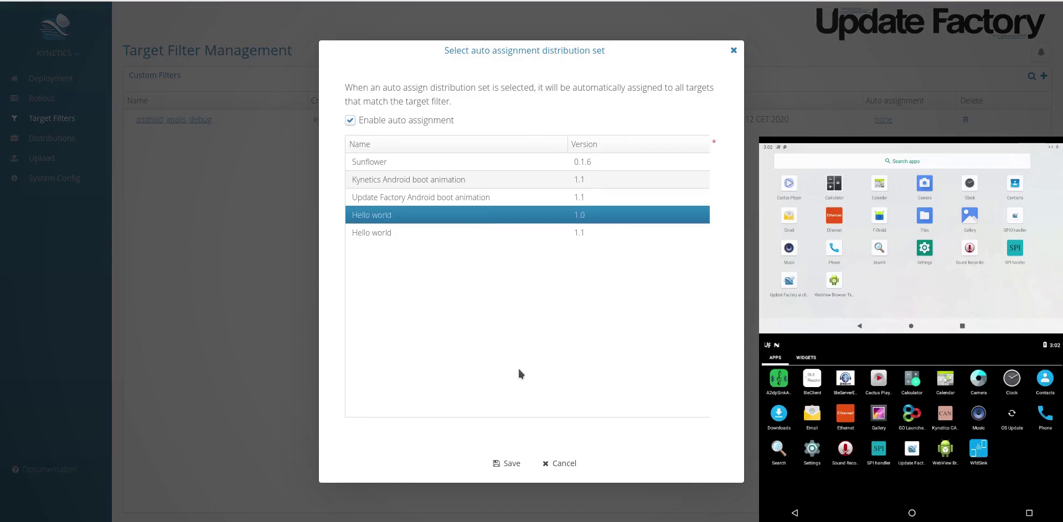
left_click(511, 466)
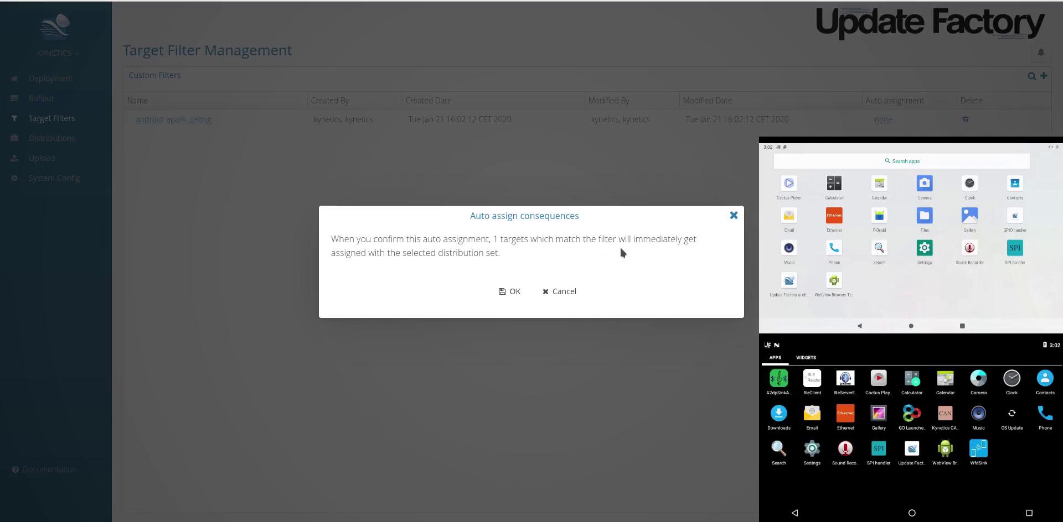
left_click(504, 294)
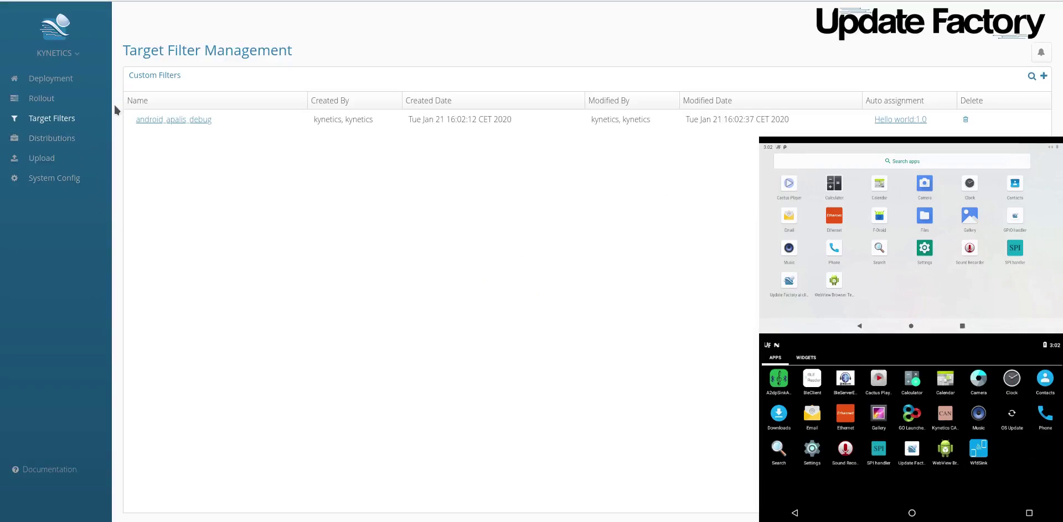
Check the deployment on device-android_008 through its action history, its Update Factory client states and the Hello Activity app.
left_click(69, 81)
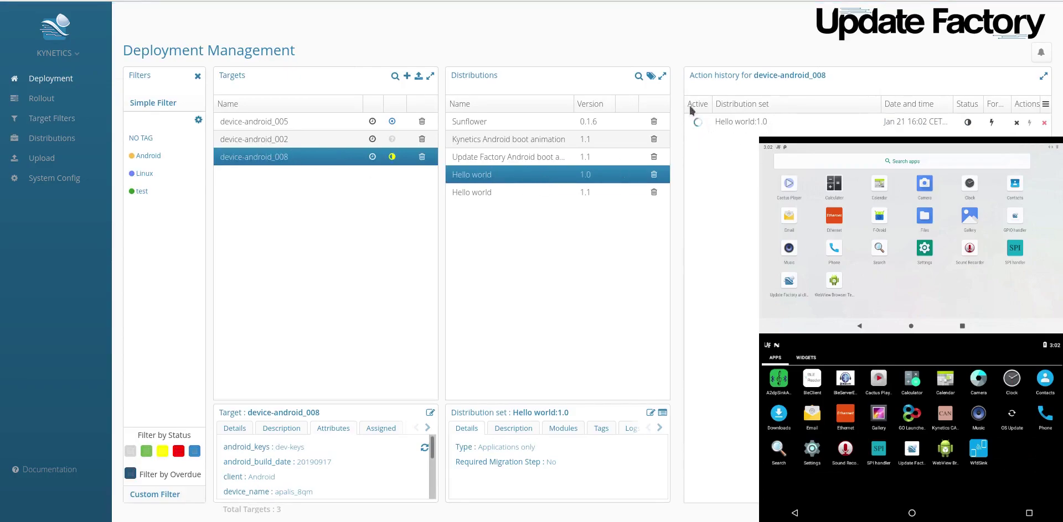
left_click(791, 284)
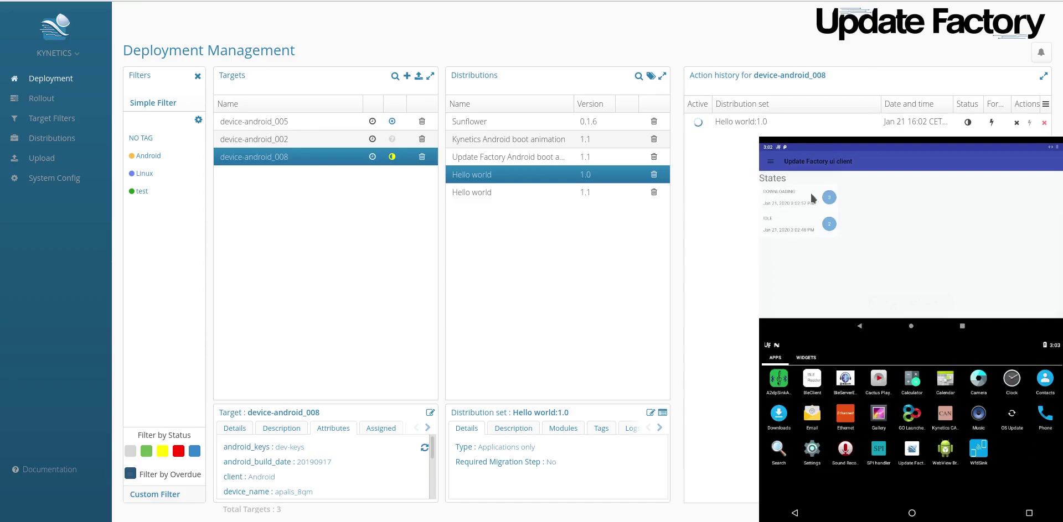
left_click(861, 329)
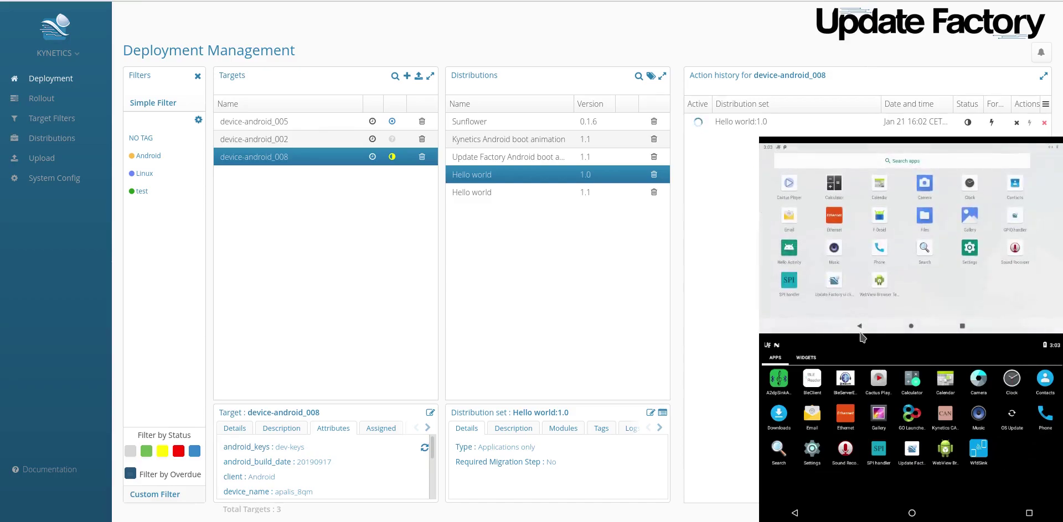
left_click(784, 259)
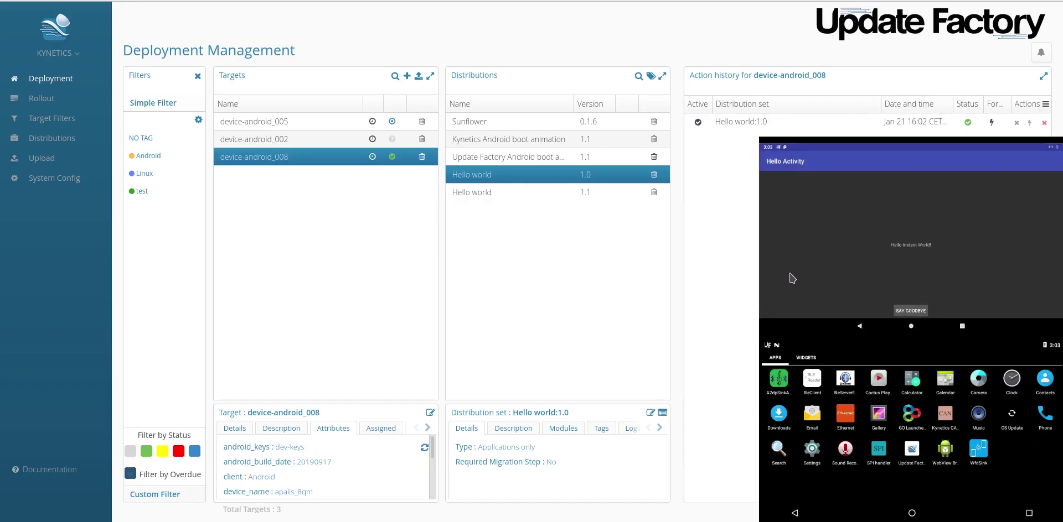
left_click(859, 327)
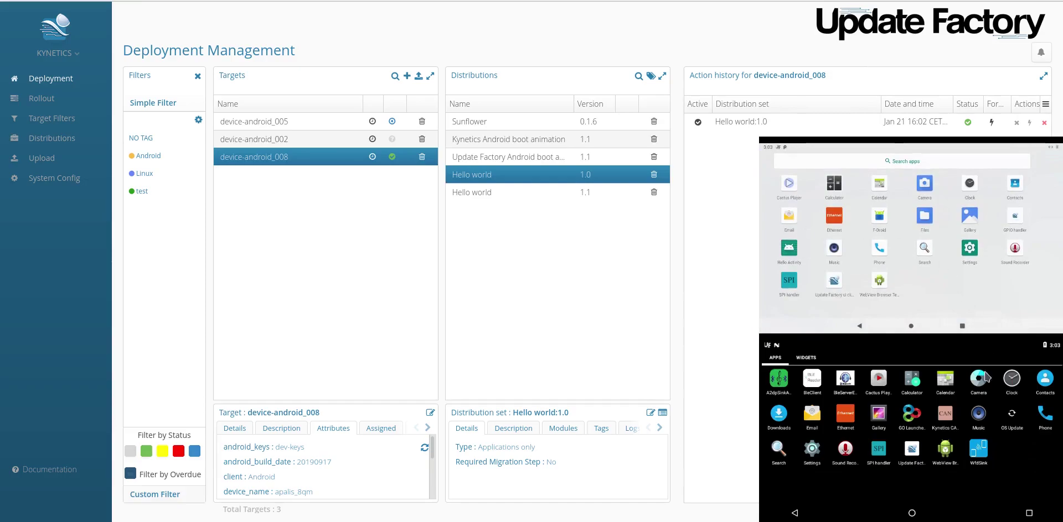
Connect the second Android device to the update server from its Update Factory client so it registers as a target.
left_click(911, 449)
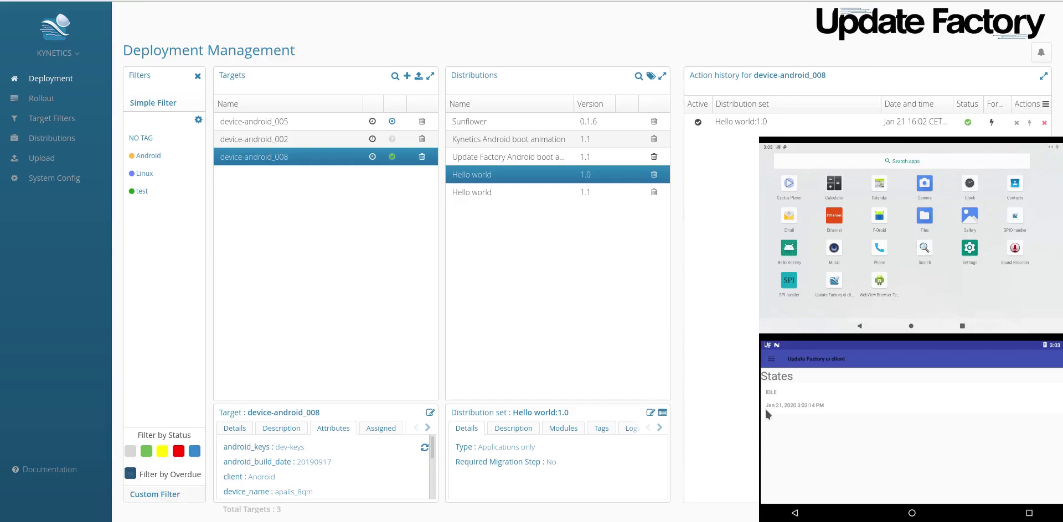
left_click(771, 360)
left_click(796, 430)
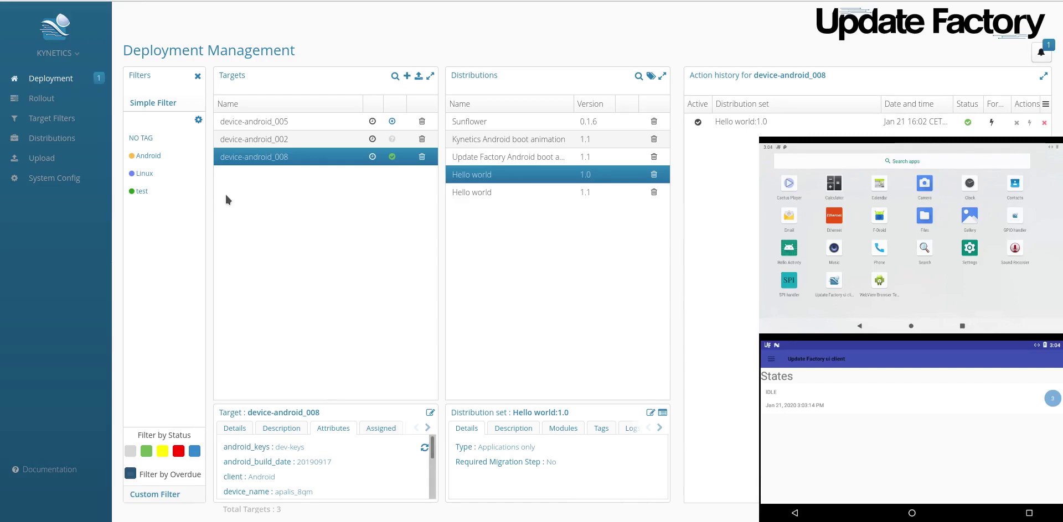
Read the new target notification, inspect device-android_001's action history and attributes, and open Hello Activity on that device to check the installation.
left_click(1040, 52)
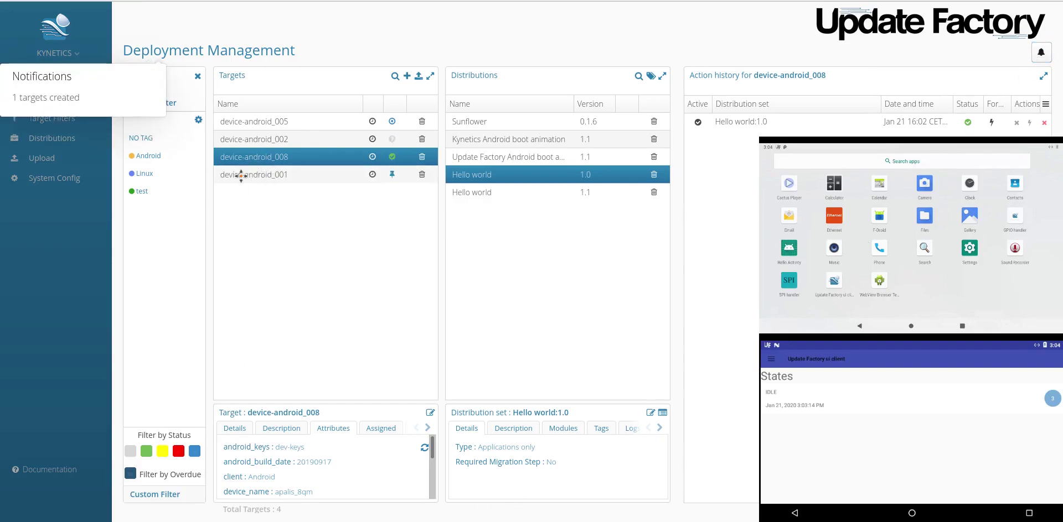
left_click(237, 175)
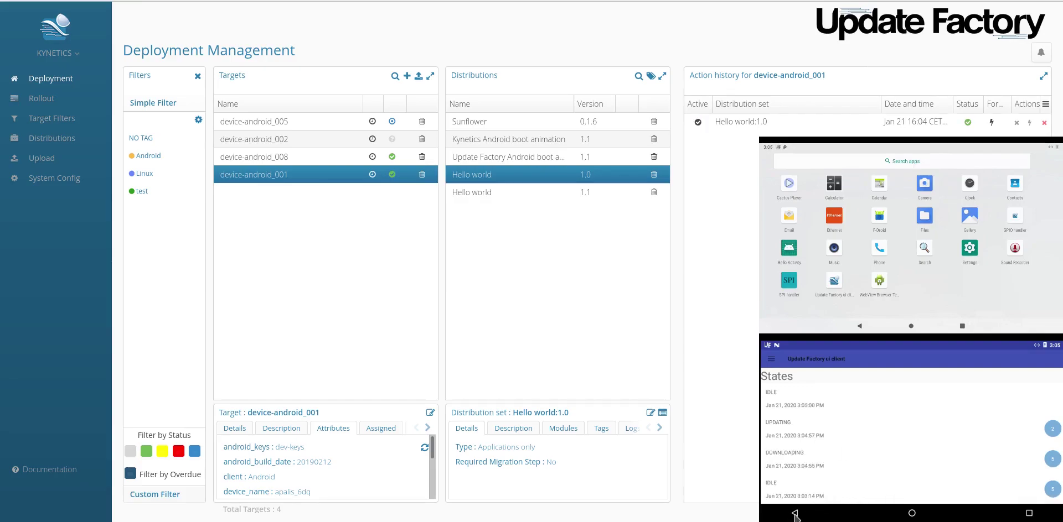
left_click(794, 513)
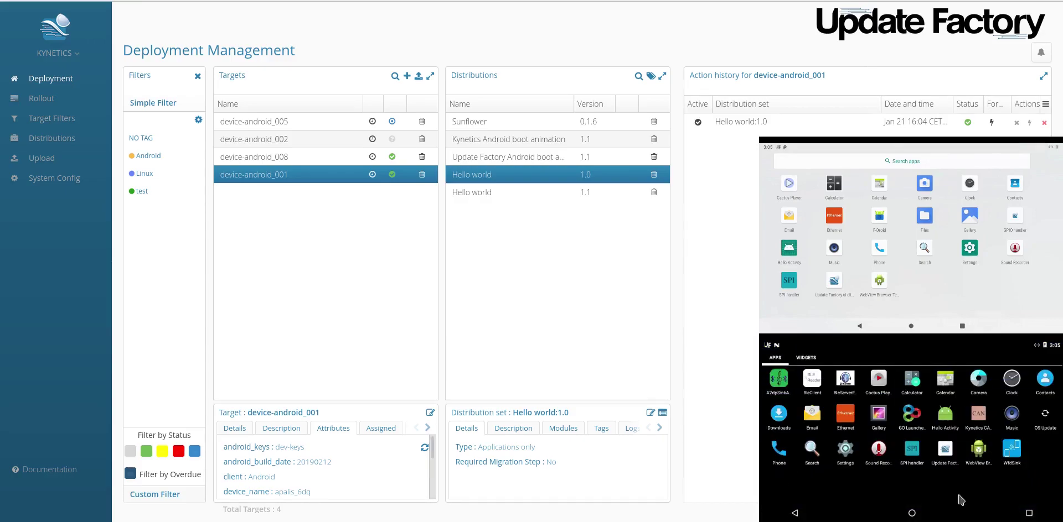
left_click(947, 415)
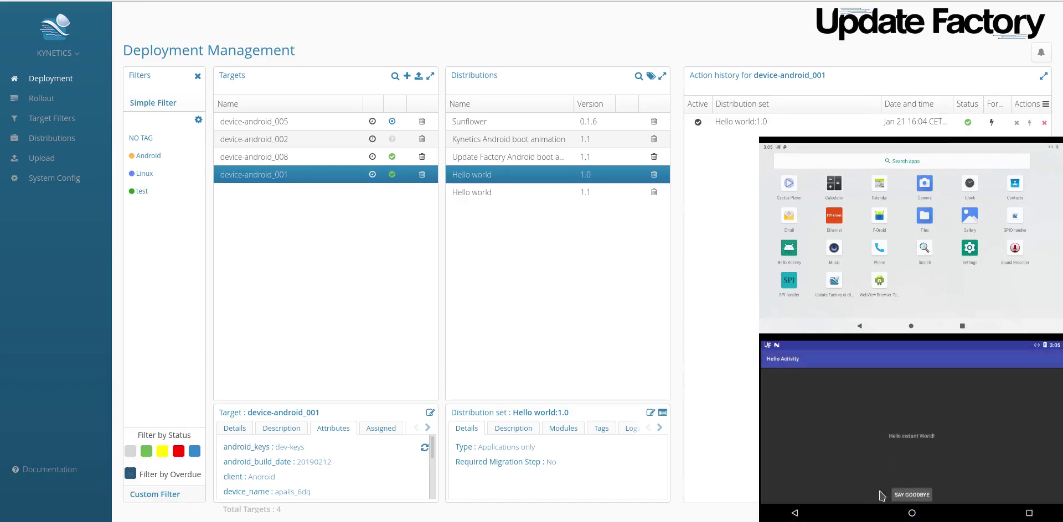
left_click(795, 513)
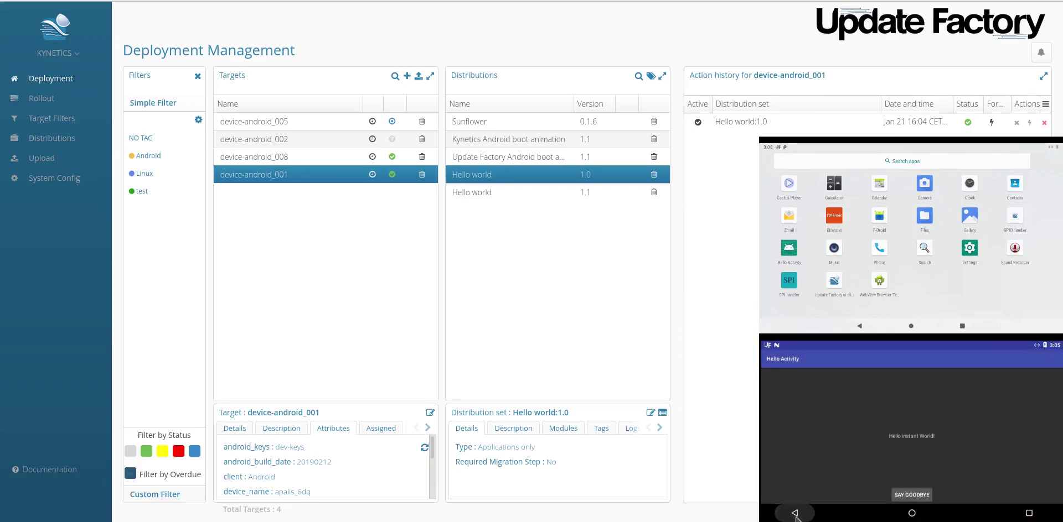